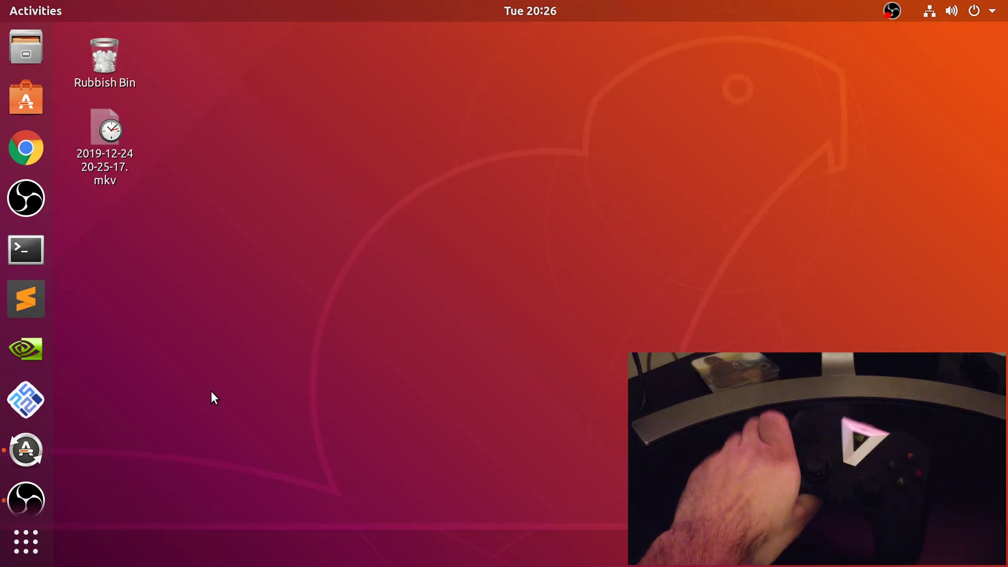
# Pair the NVIDIA Controller v01.04 in the Bluetooth settings and close the settings window
pyautogui.click(960, 10)
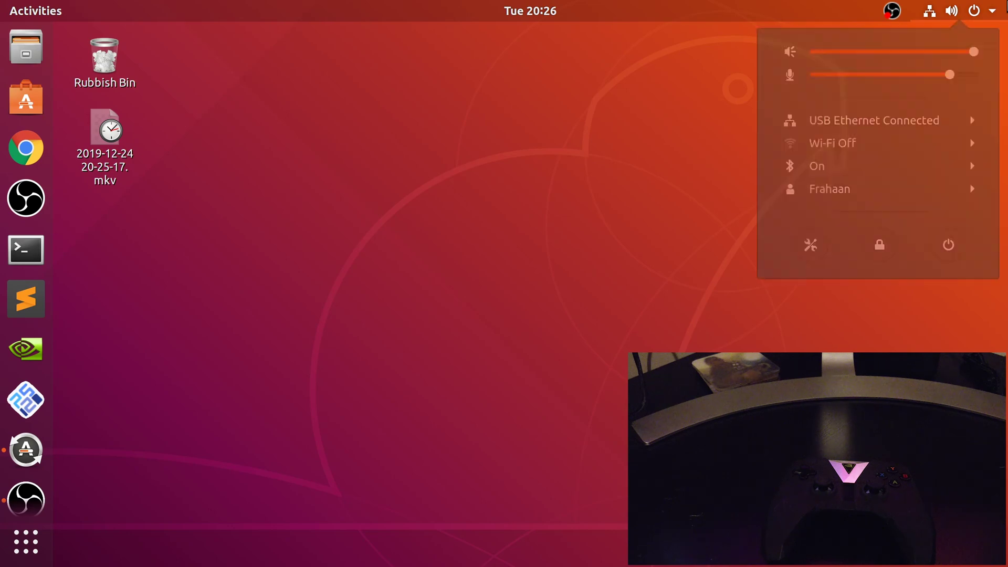
pyautogui.click(816, 178)
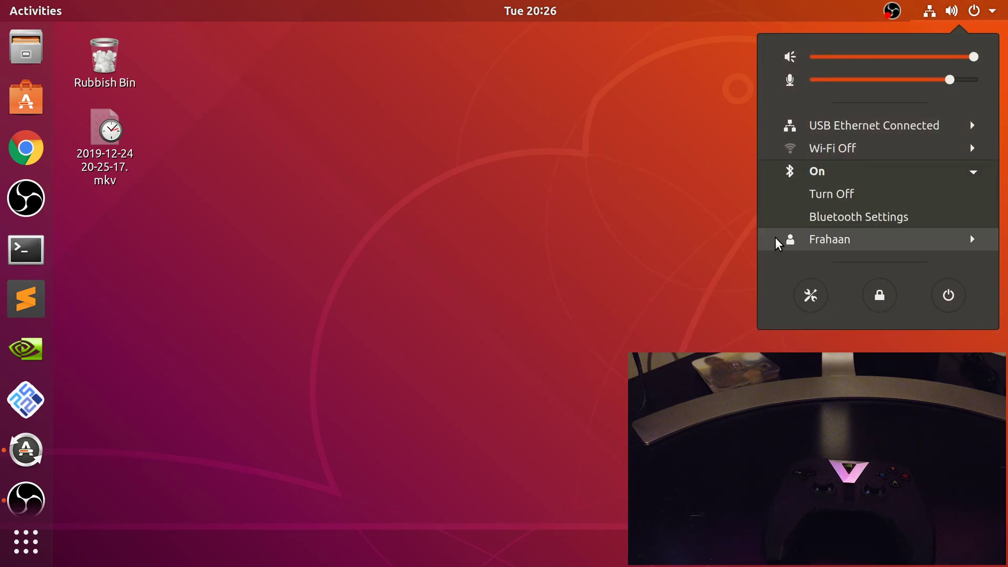
pyautogui.click(819, 217)
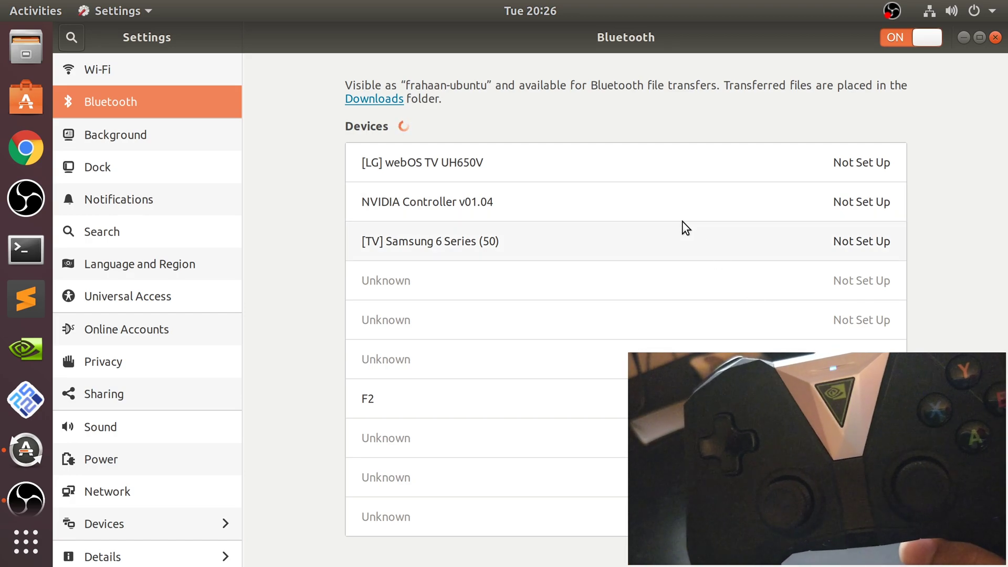
pyautogui.click(648, 209)
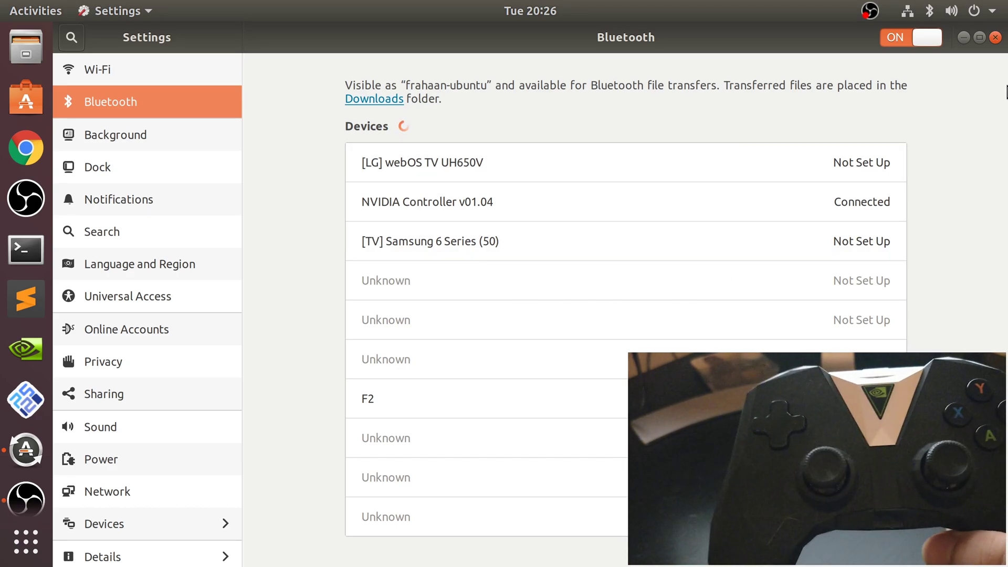
pyautogui.click(996, 37)
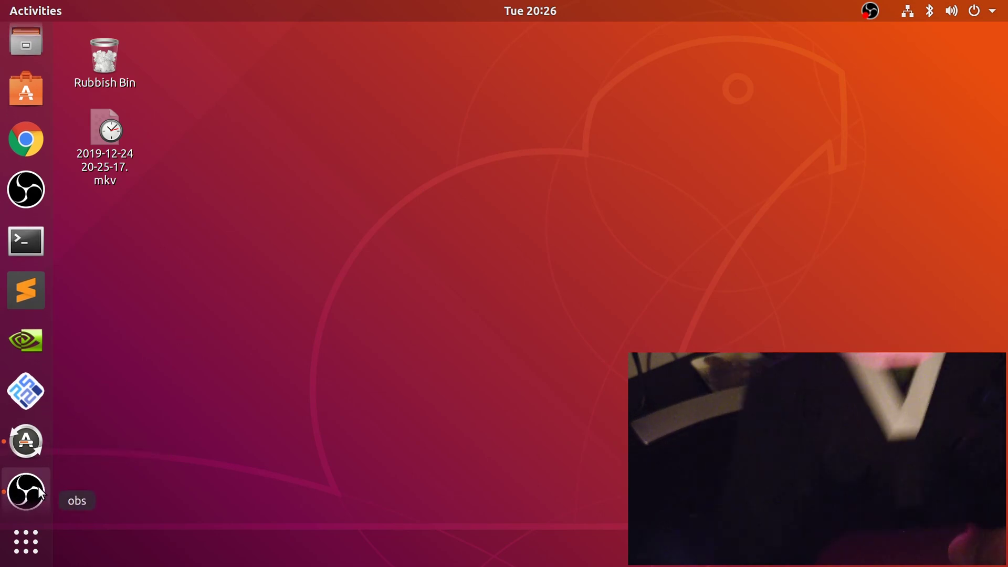
# Launch the PCSX2 emulator and open the plugin settings for its controllers
pyautogui.click(33, 500)
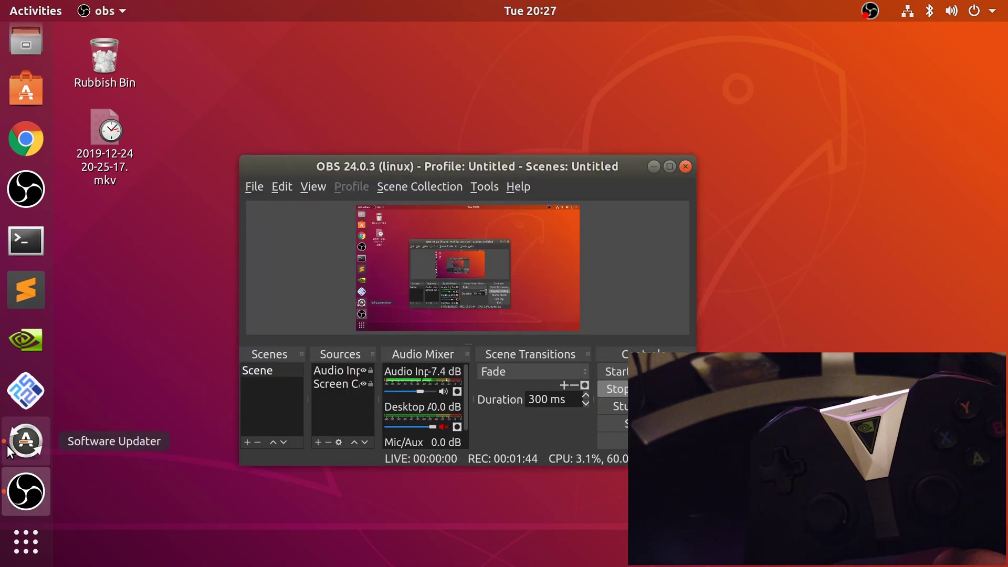
pyautogui.click(653, 165)
pyautogui.click(30, 380)
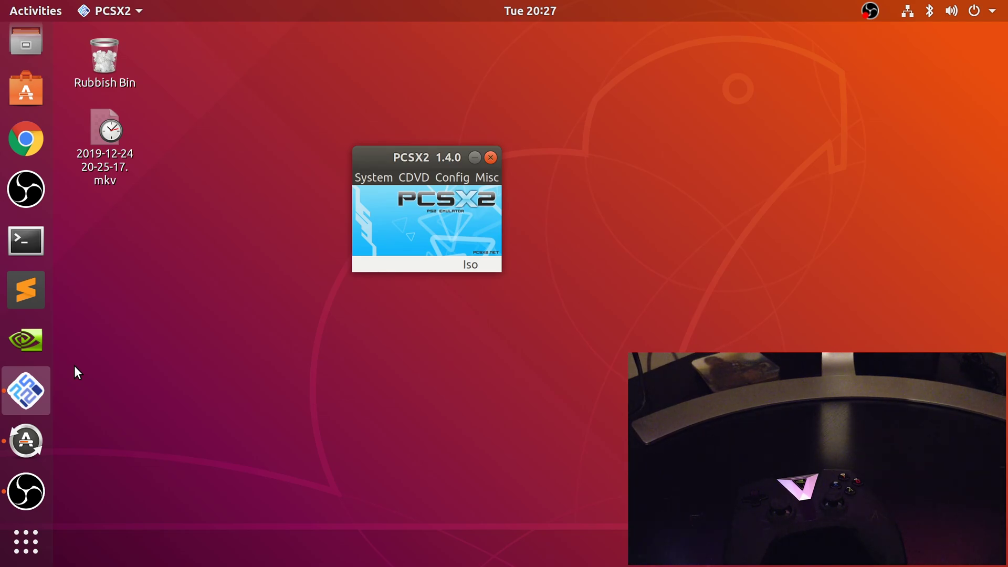
pyautogui.click(444, 179)
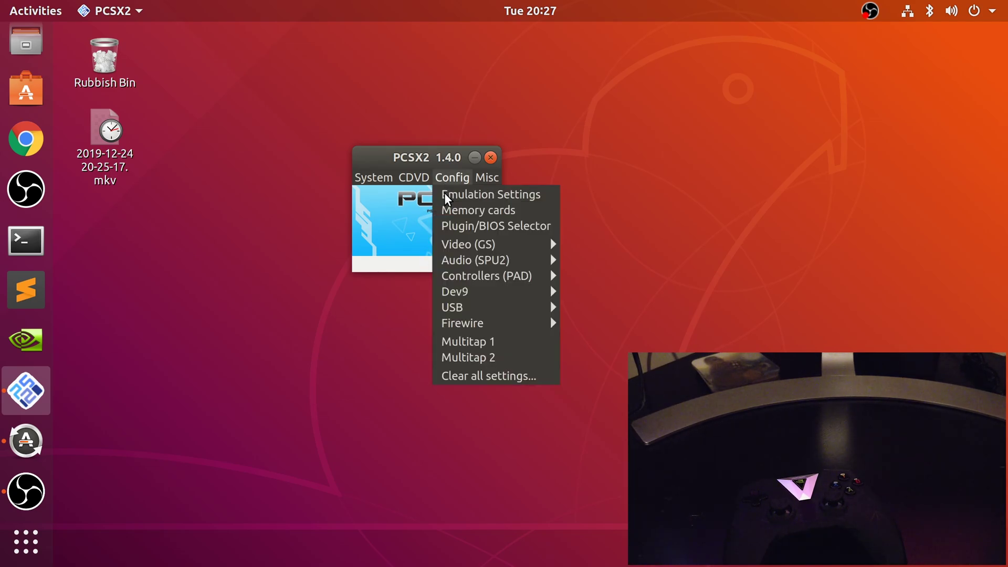
pyautogui.moveTo(548, 281)
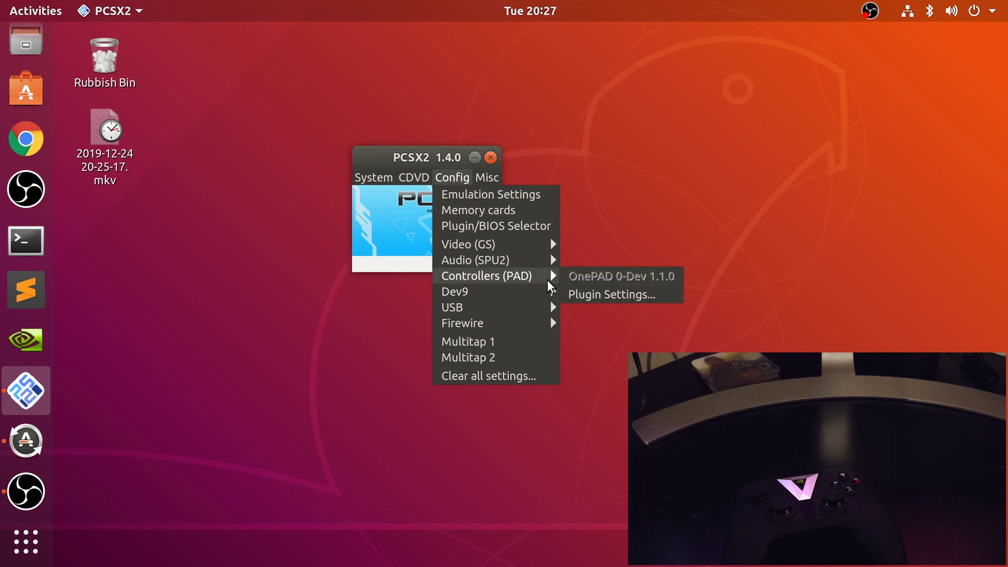
pyautogui.click(613, 289)
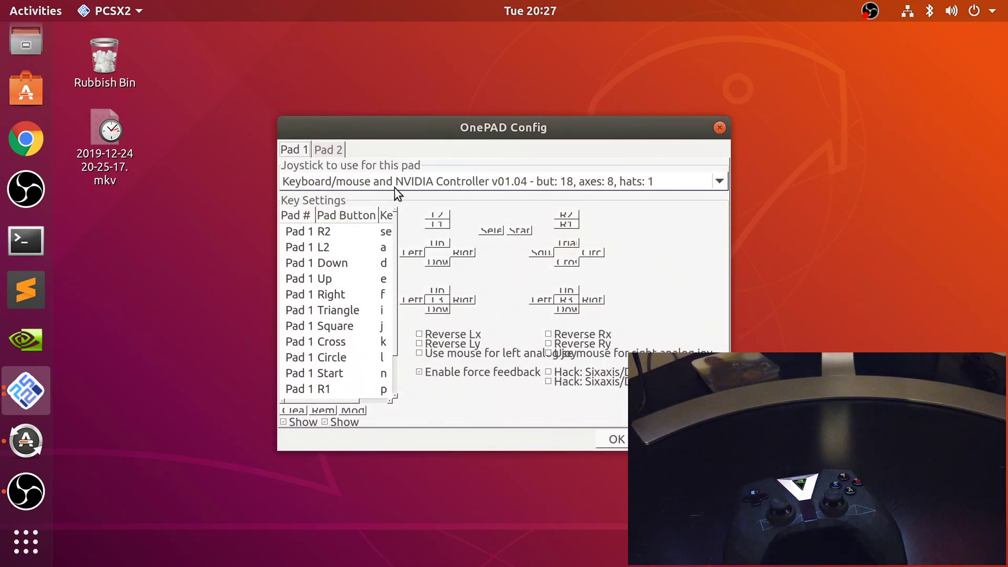
# Use the keyboard/mouse and NVIDIA Controller v01.04 entry as Pad 1's joystick and clear all existing key mappings
pyautogui.click(397, 184)
pyautogui.click(365, 183)
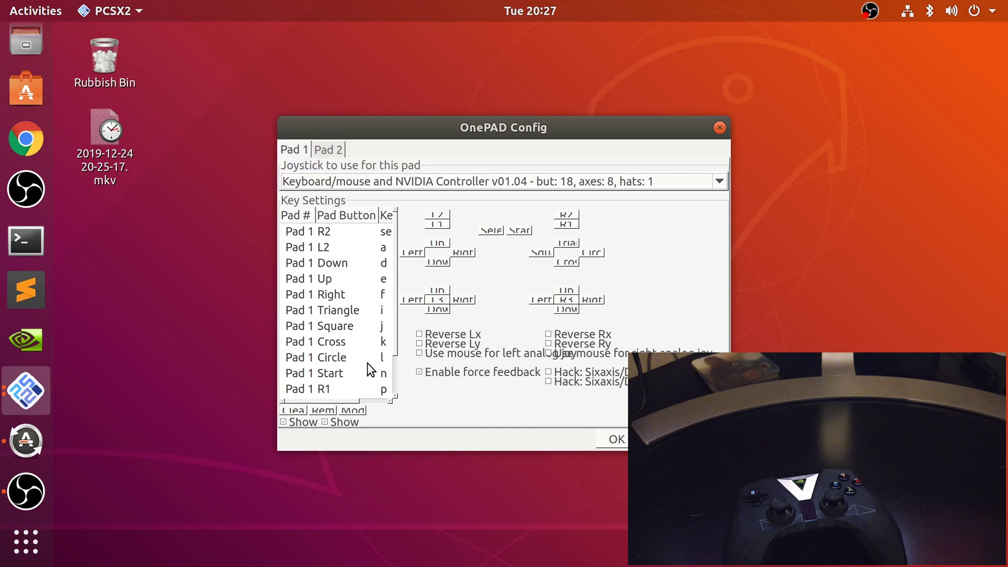
pyautogui.click(304, 413)
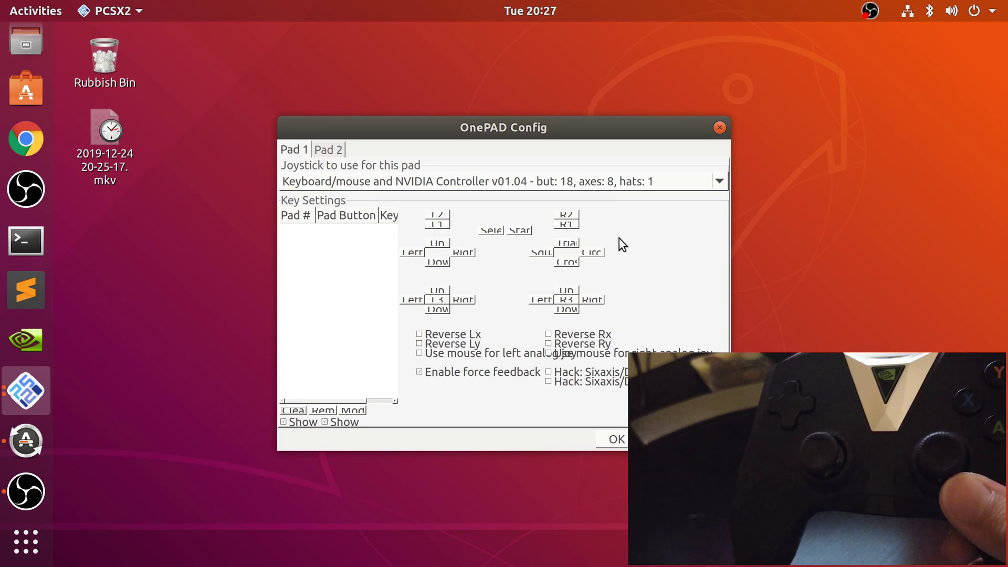
# Map Pad 1's R2, R1, Triangle, Circle, Cross and Square to the matching controller buttons
pyautogui.click(565, 215)
pyautogui.click(564, 224)
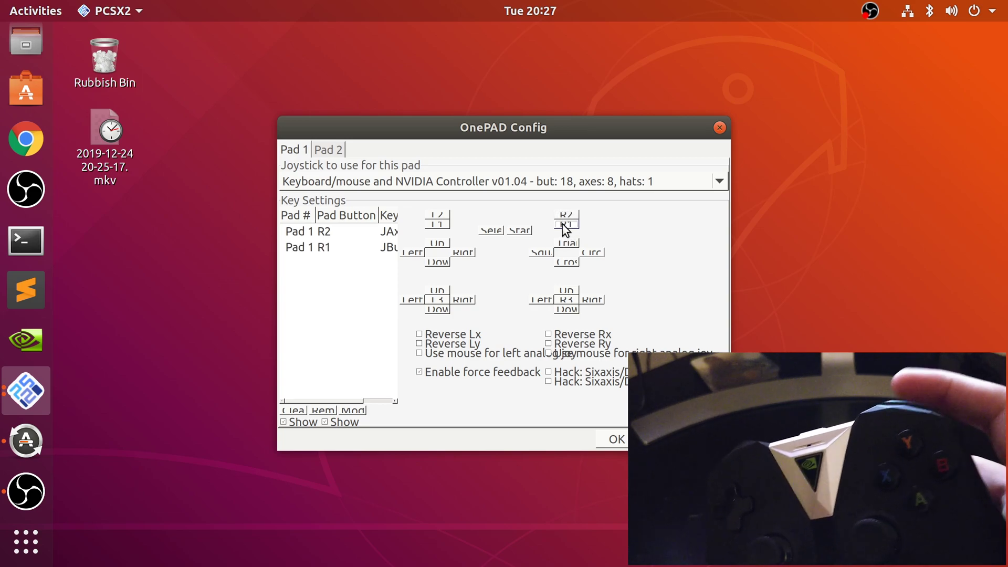
pyautogui.click(567, 243)
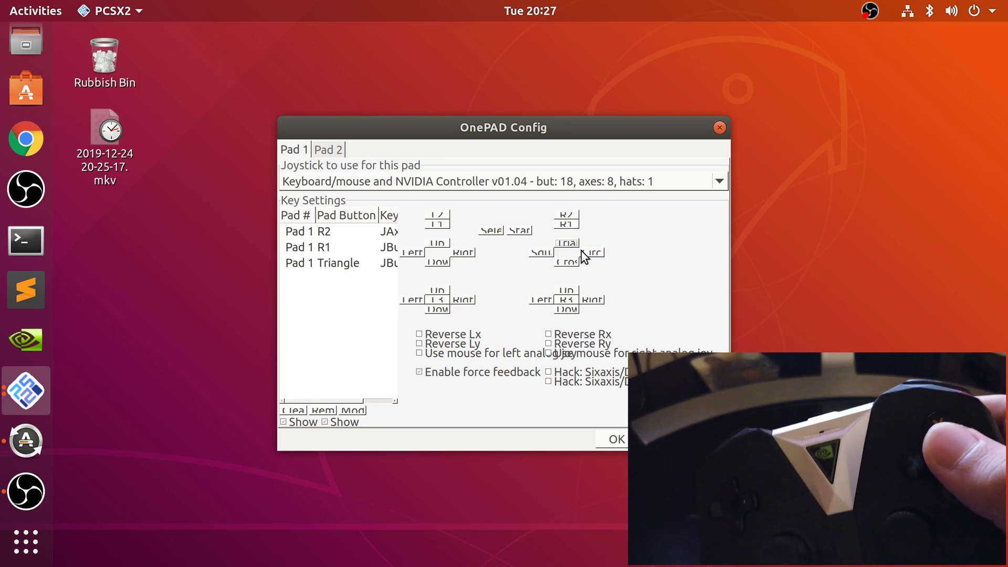
pyautogui.click(588, 253)
pyautogui.click(571, 263)
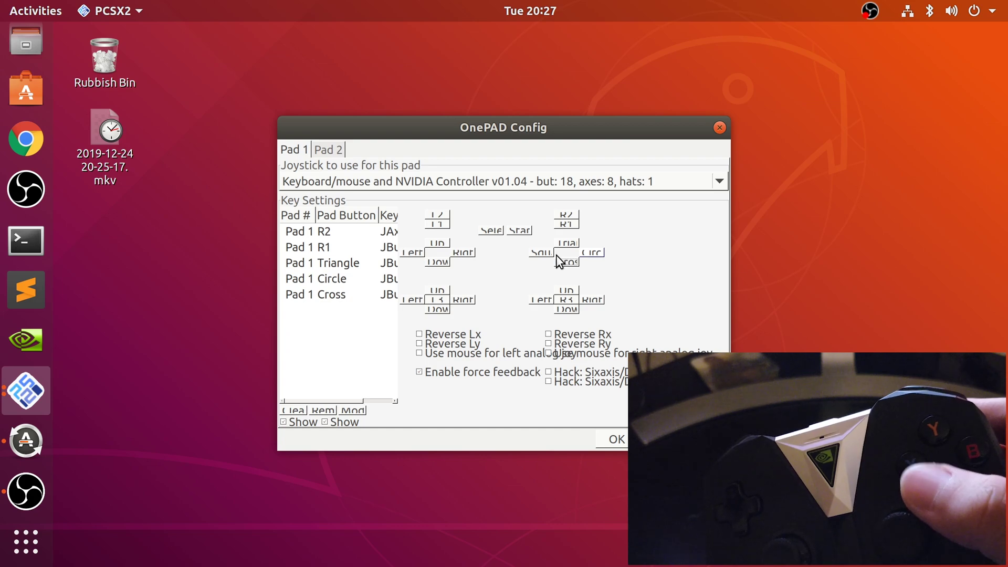
pyautogui.click(549, 253)
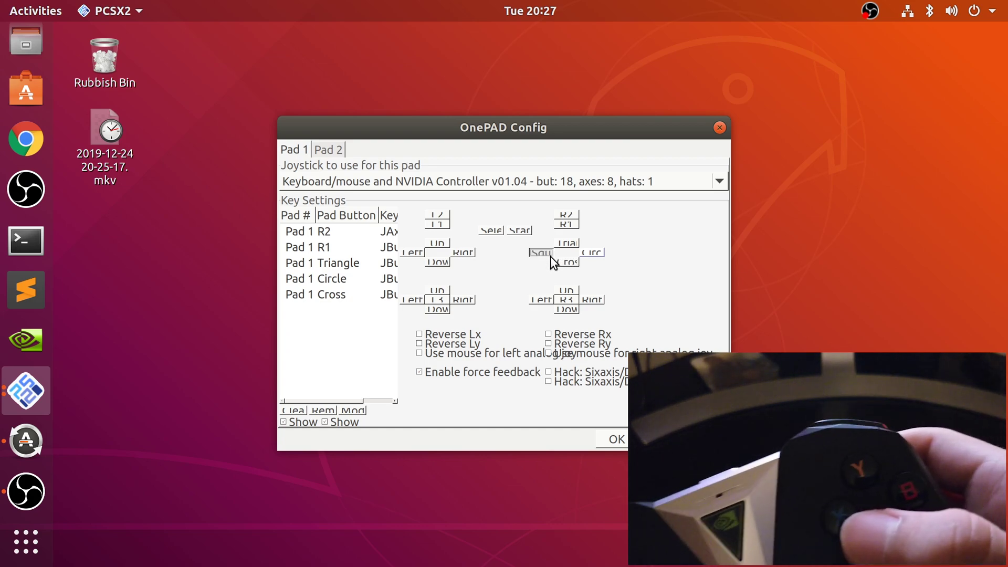
# Map Pad 1's right stick up, right, down and left directions and R3 to the controller's right stick
pyautogui.click(566, 289)
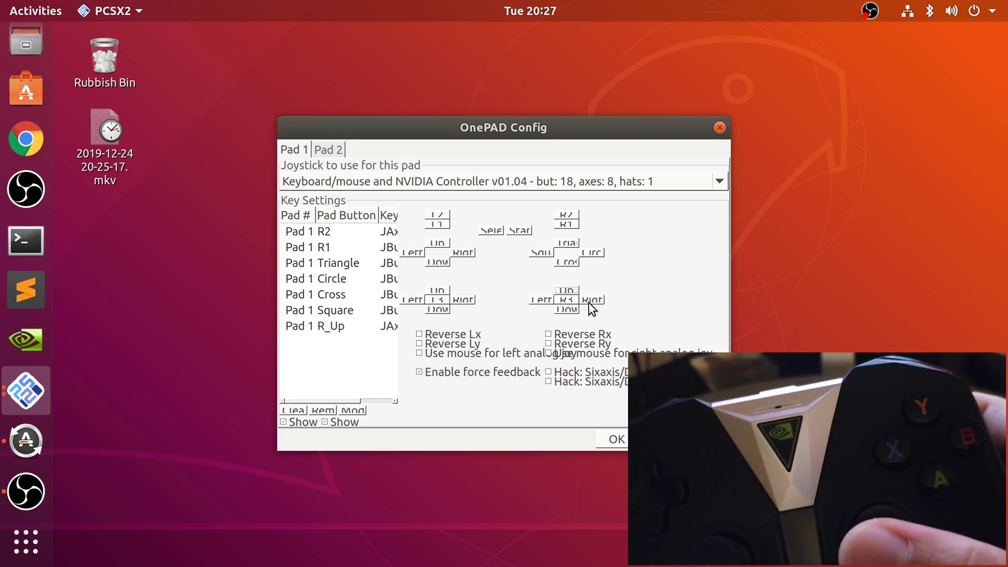
pyautogui.click(589, 302)
pyautogui.click(572, 309)
pyautogui.click(542, 300)
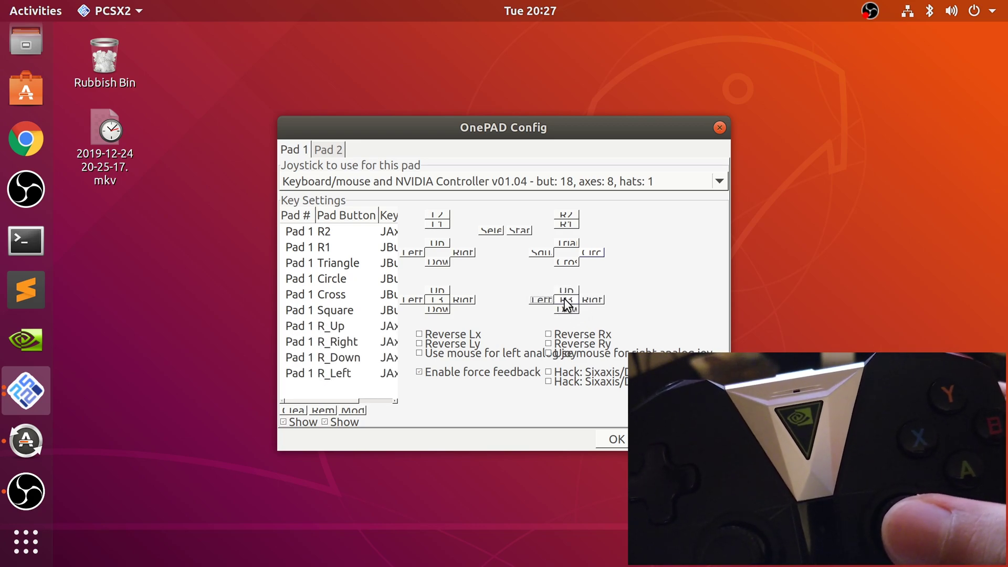
pyautogui.click(568, 304)
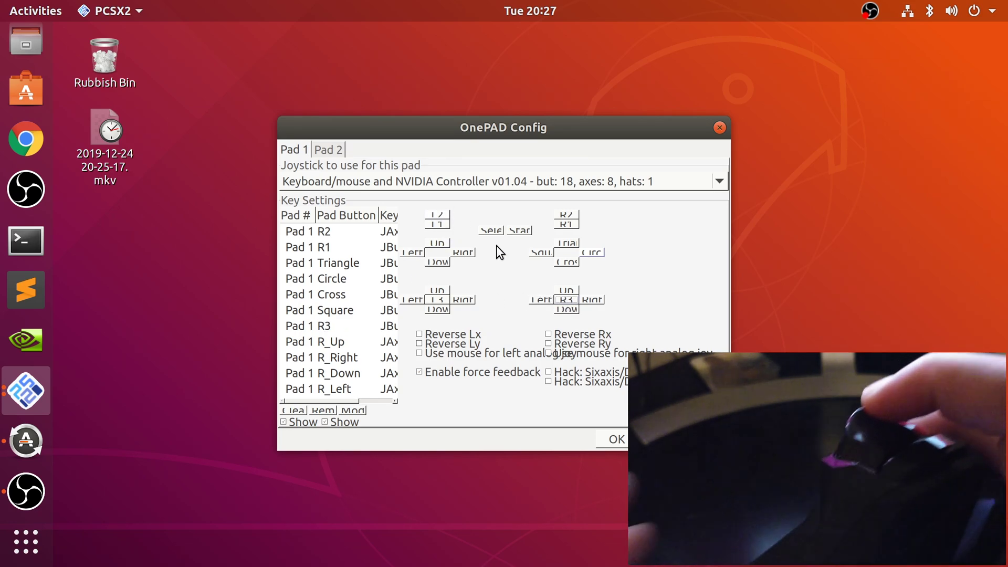
# Map Pad 1's L1 and L2, the left stick directions and L3 to the matching controller inputs
pyautogui.click(437, 224)
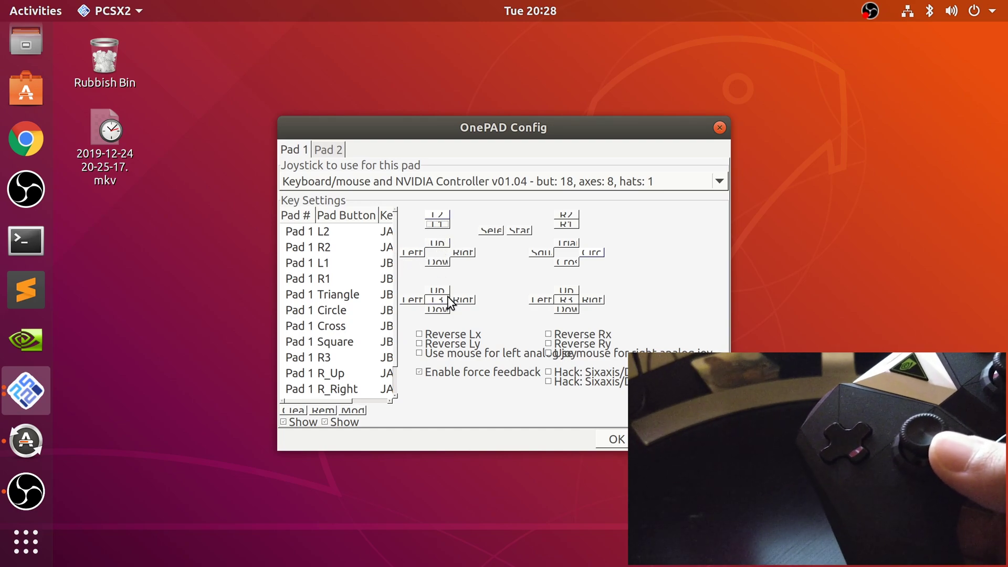
pyautogui.click(436, 288)
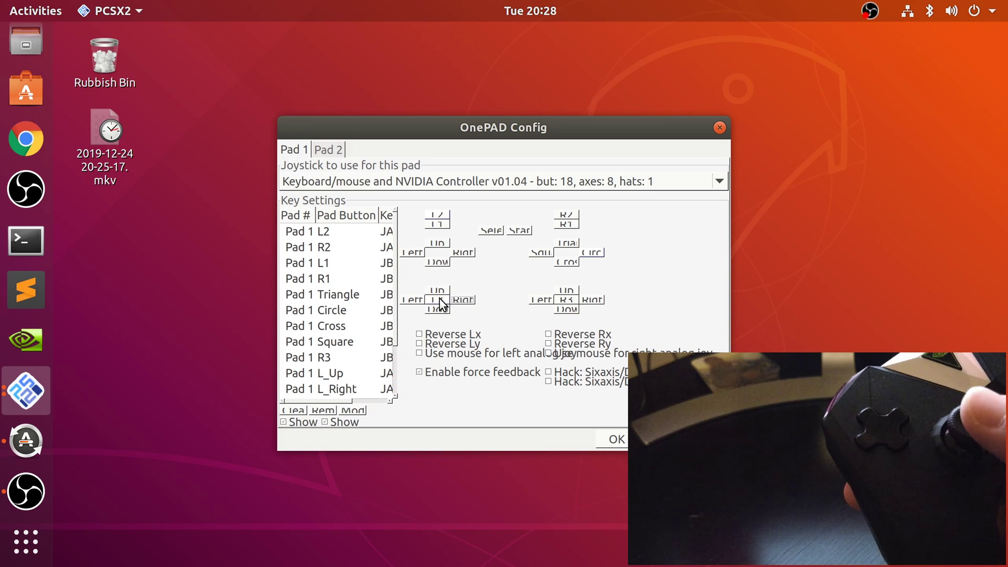
pyautogui.click(439, 298)
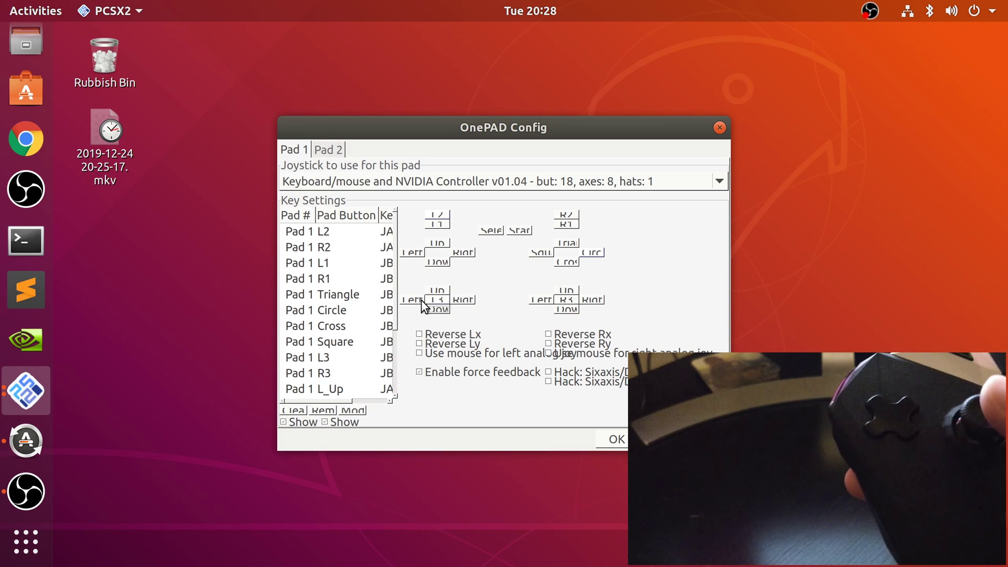
# Map Pad 1's directional pad, Select and Start to the matching controller buttons
pyautogui.click(436, 245)
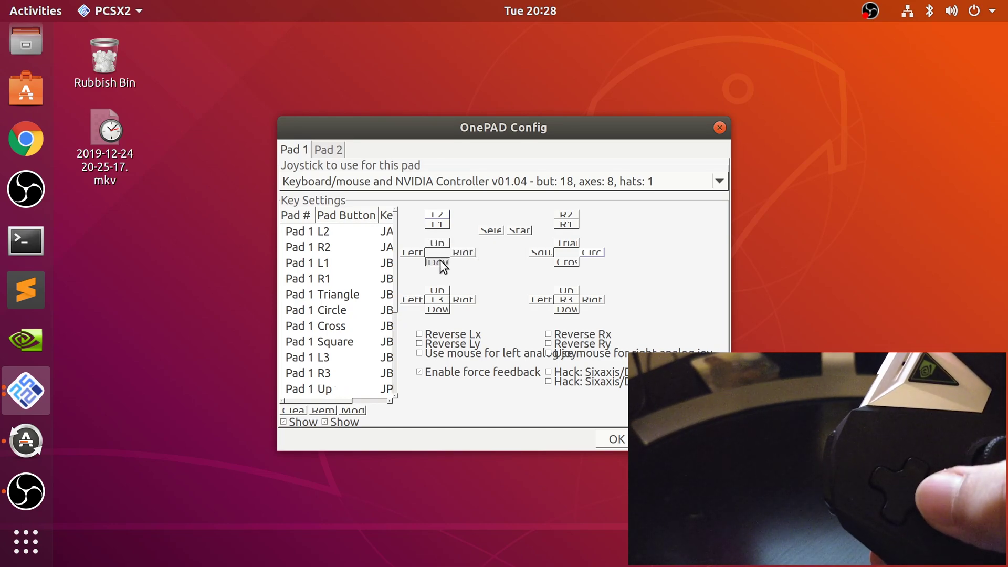
pyautogui.click(421, 255)
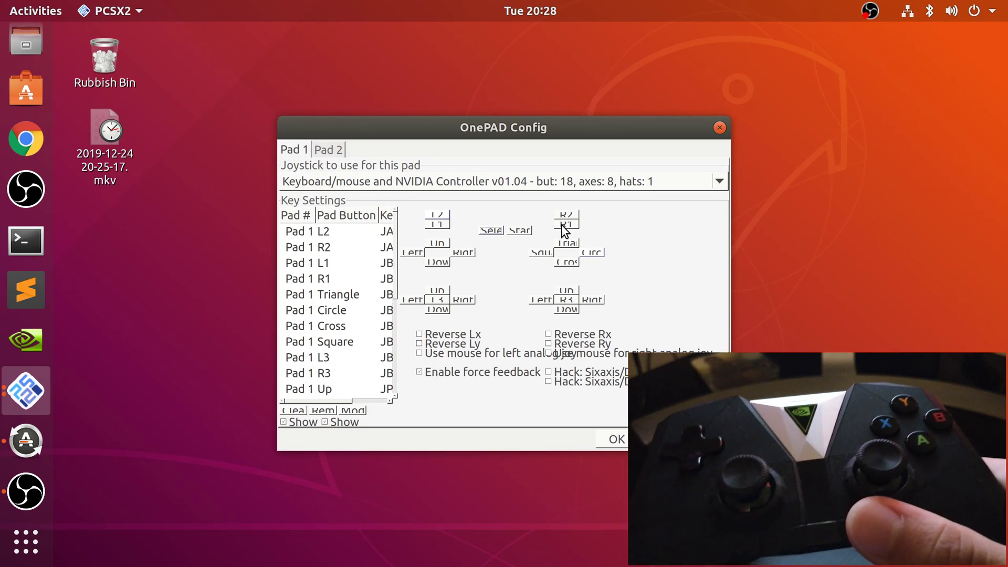
pyautogui.click(528, 230)
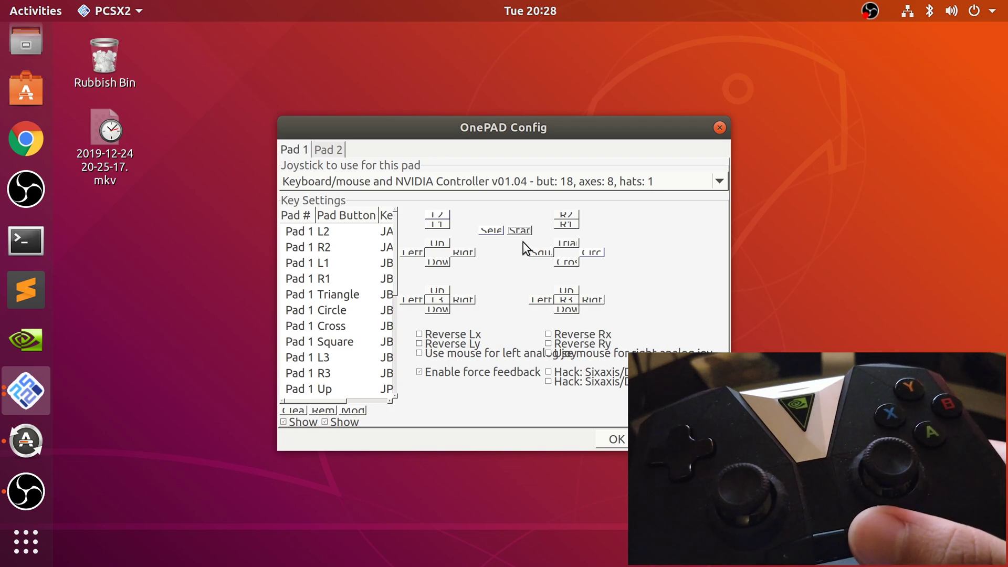
# Toggle force feedback off and back on for Pad 1, and save the controller configuration
pyautogui.click(464, 373)
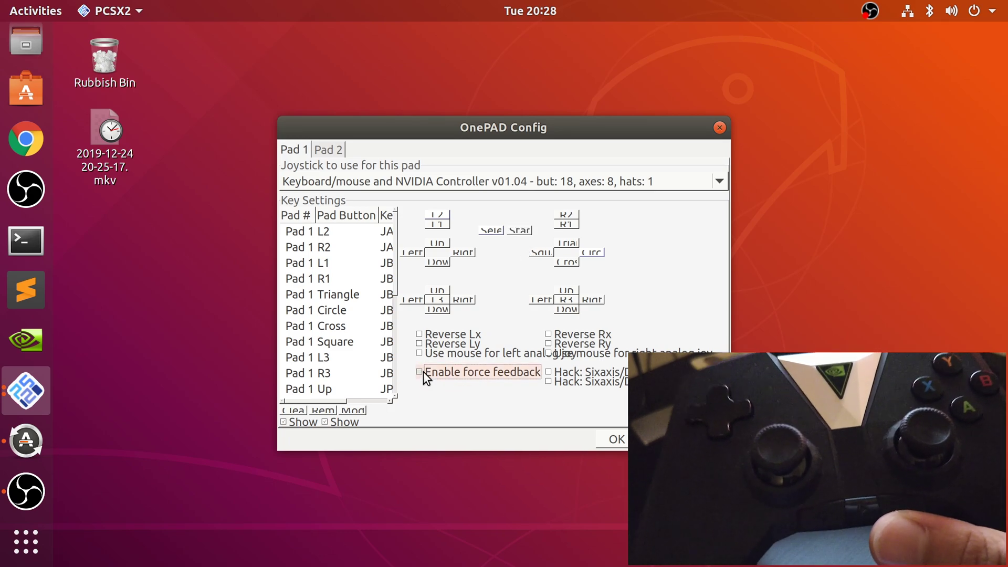
pyautogui.click(443, 373)
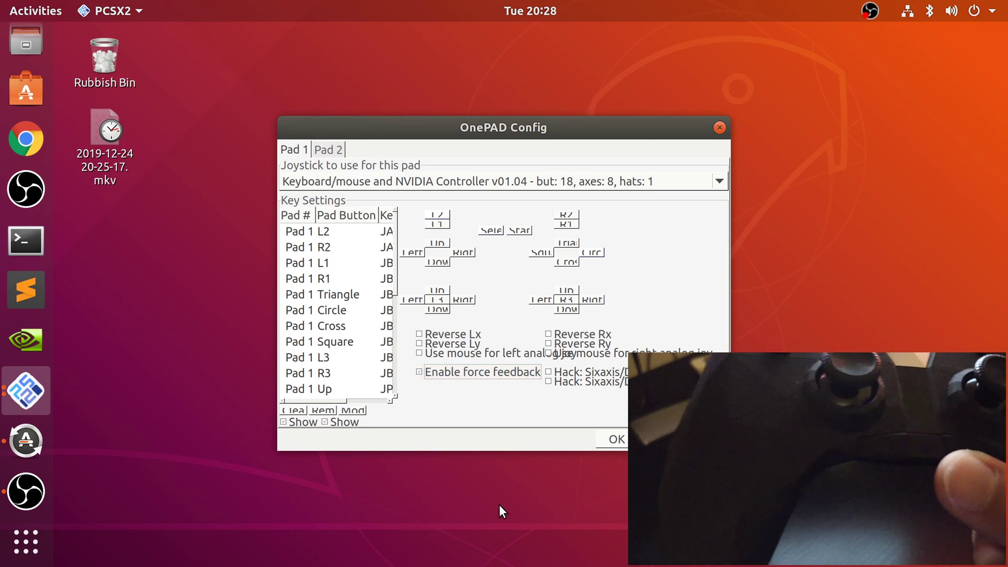
pyautogui.click(612, 439)
# Boot the game from the ISO source with the fast CDVD boot
pyautogui.click(375, 174)
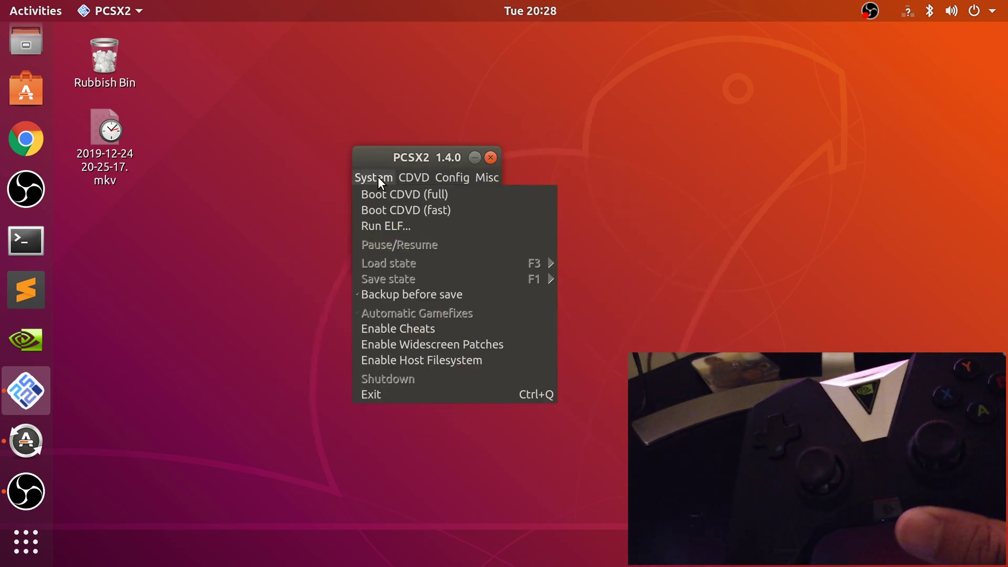
pyautogui.moveTo(455, 180)
pyautogui.moveTo(391, 173)
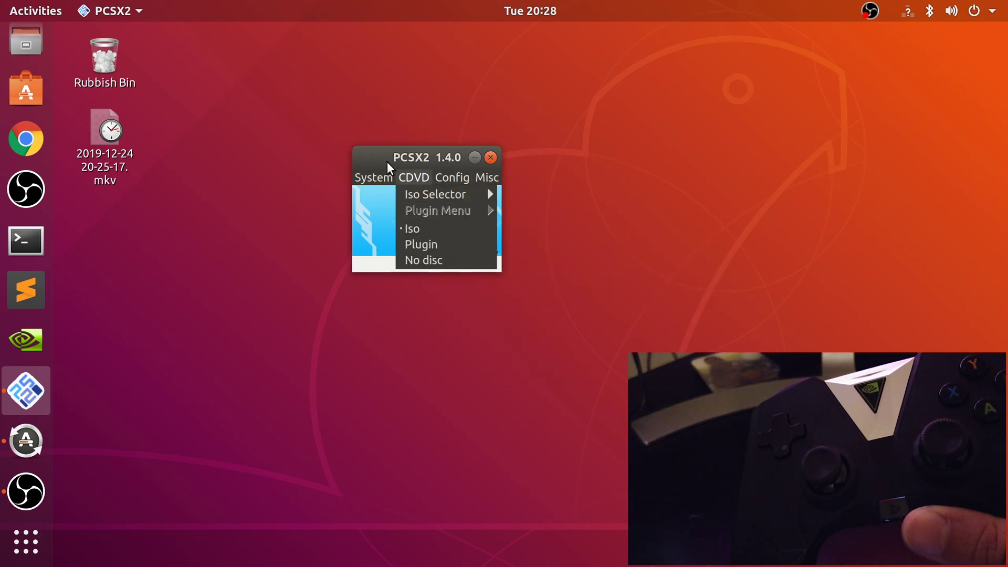
pyautogui.moveTo(433, 194)
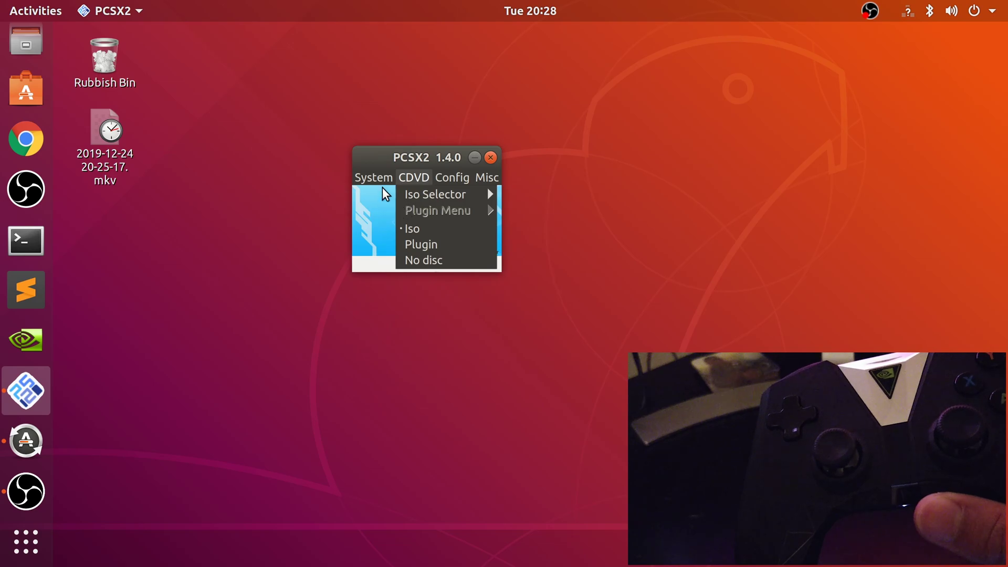
pyautogui.click(379, 216)
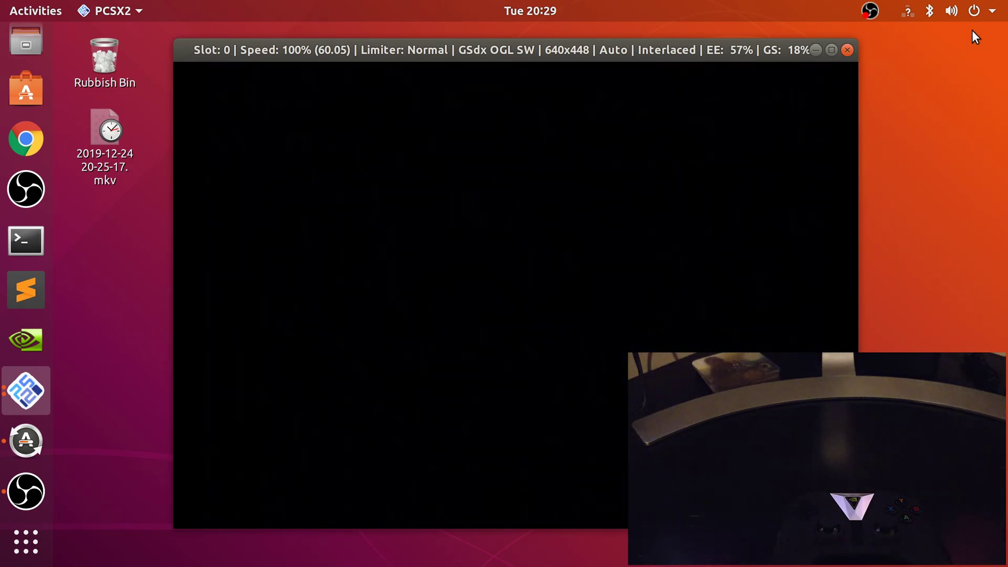
# Check the NVIDIA controller's connection status in the Bluetooth settings and return to the running game
pyautogui.click(974, 11)
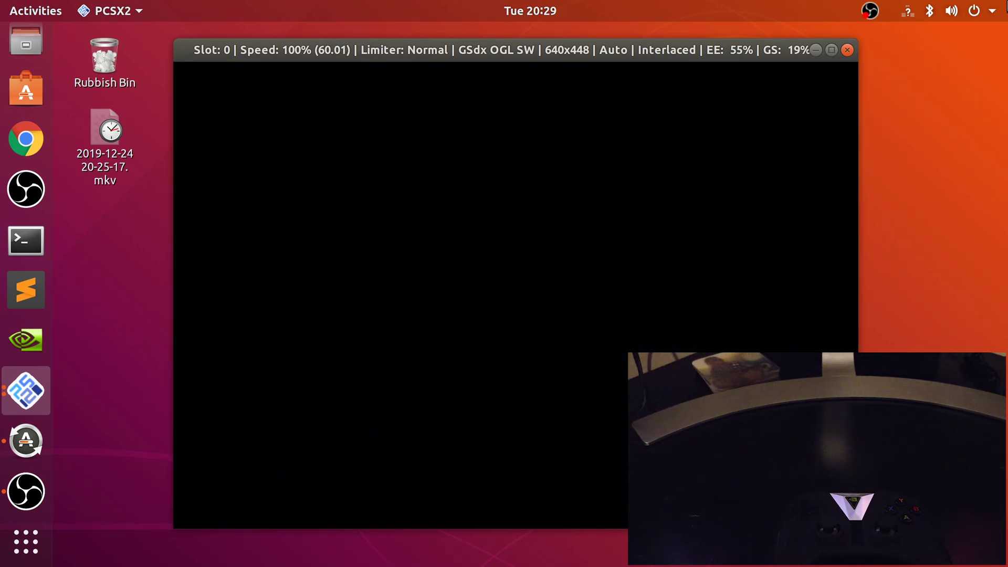
pyautogui.click(887, 178)
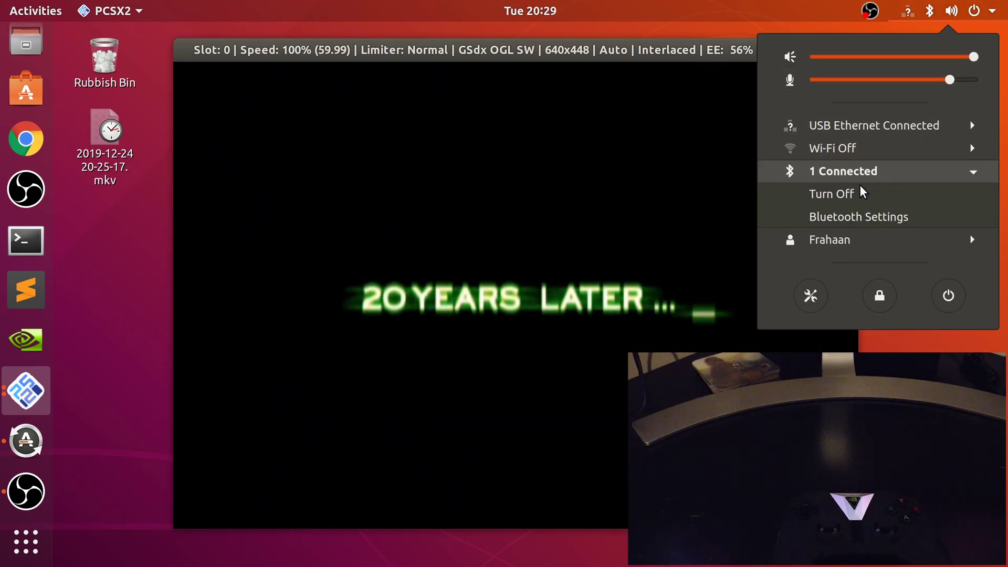
pyautogui.click(826, 217)
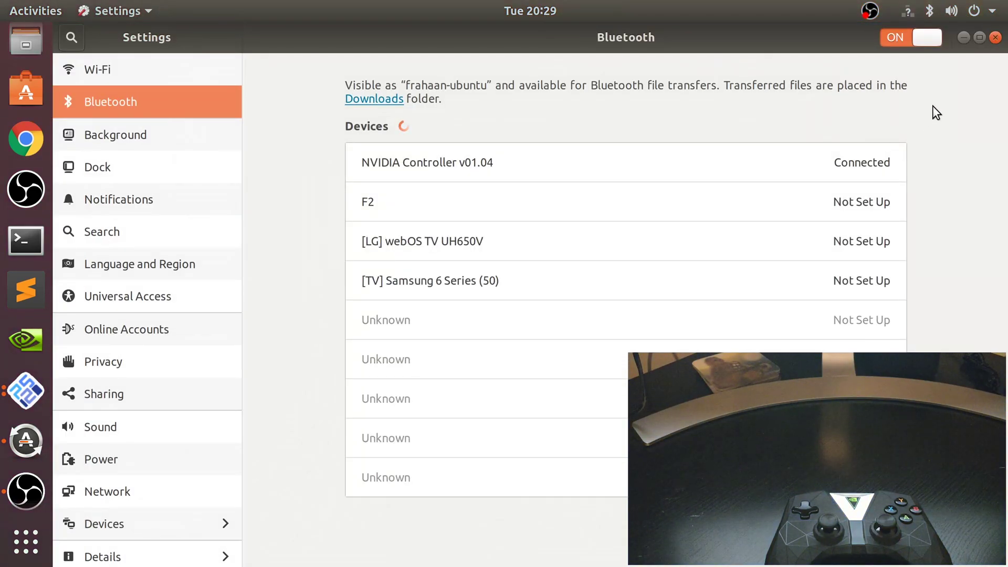
pyautogui.click(995, 37)
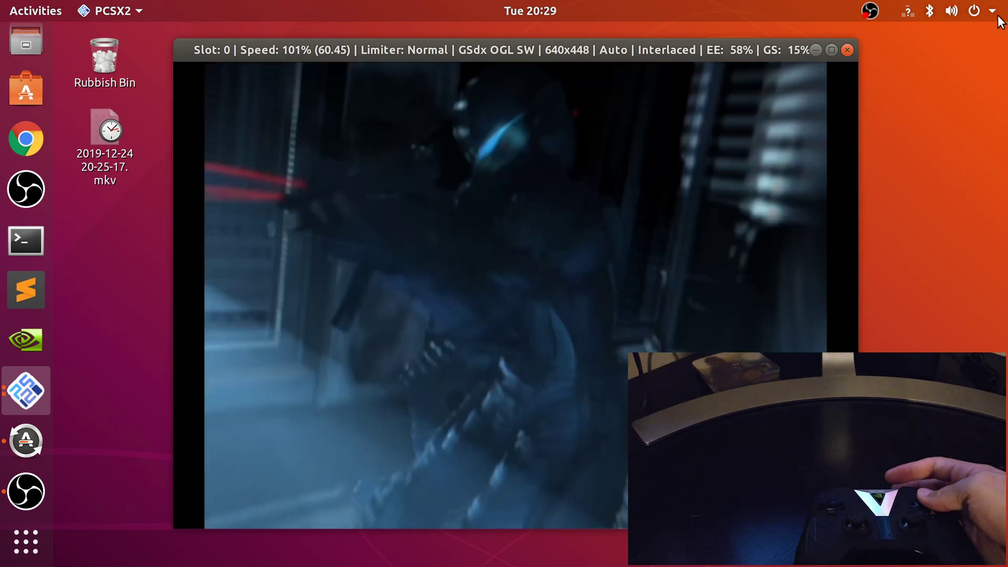
# Suspend the game, reopen the controller configuration, inspect Pad 1's key values down to Start and Select, and accept the configuration
pyautogui.press('Escape')
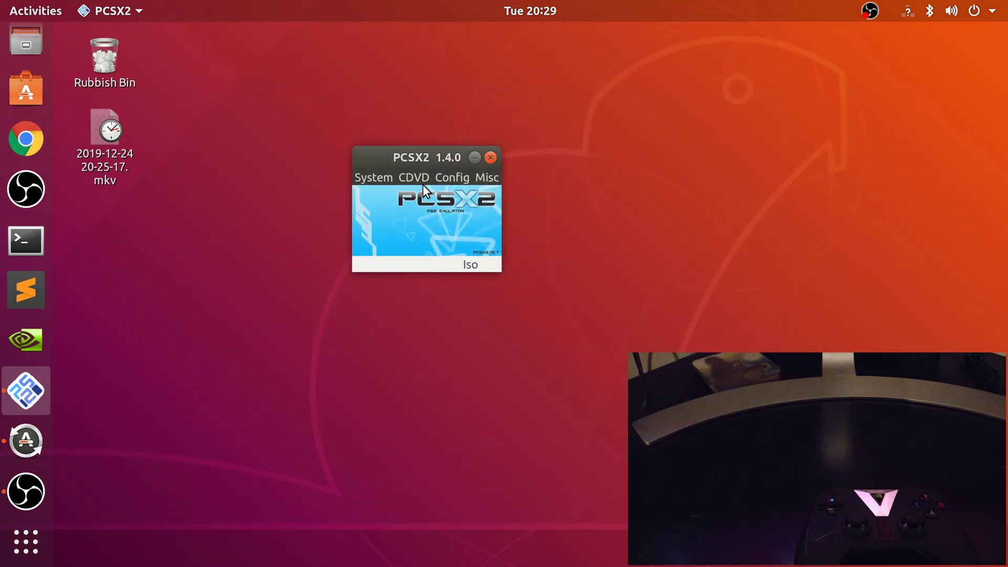
pyautogui.click(452, 177)
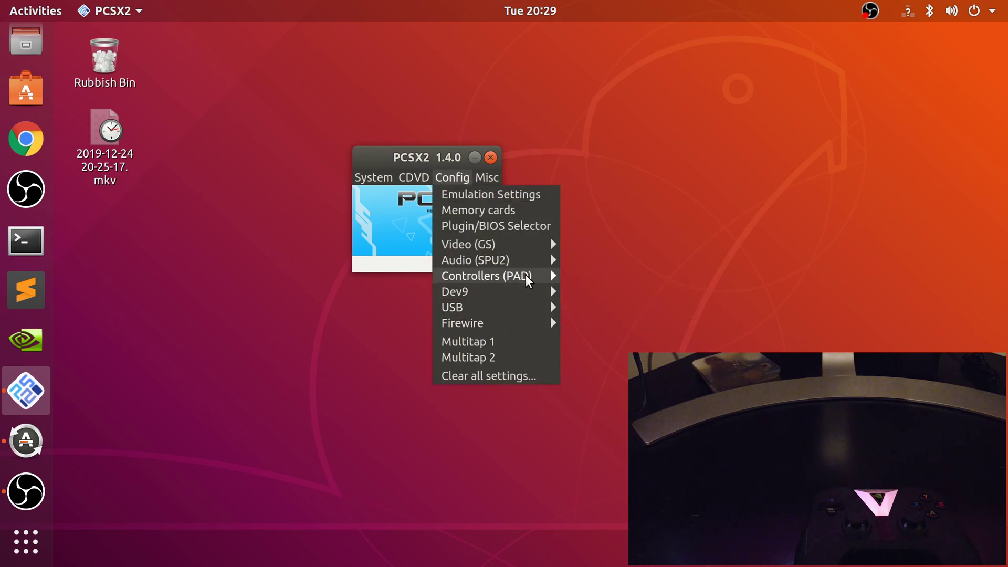
pyautogui.moveTo(526, 276)
pyautogui.click(623, 296)
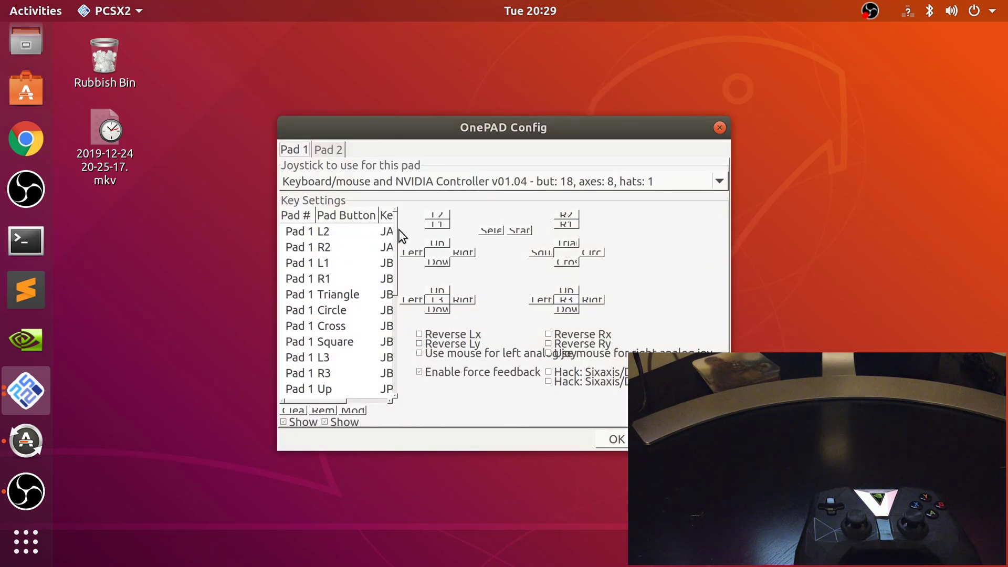
pyautogui.scroll(-5, 340, 362)
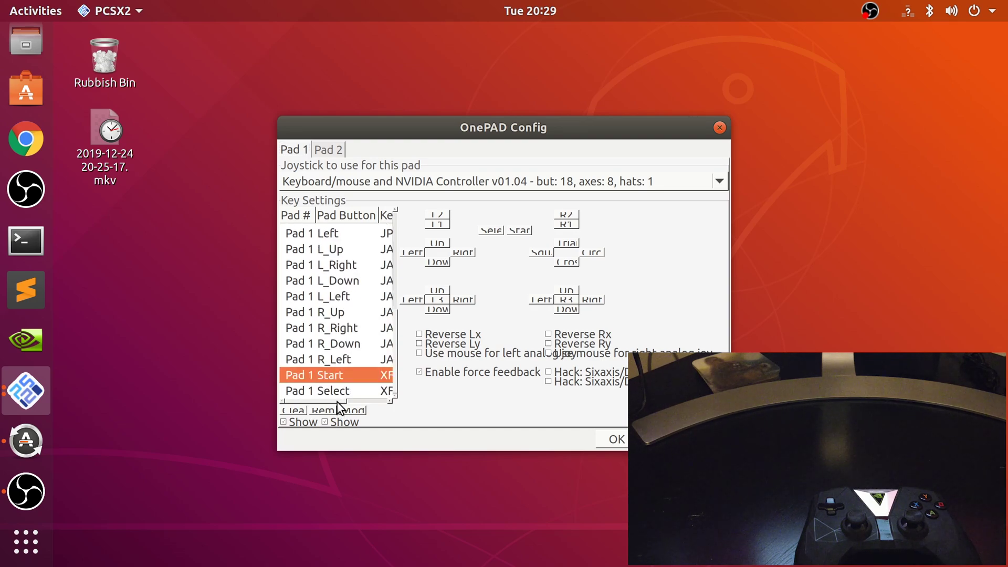
pyautogui.moveTo(337, 401); pyautogui.dragTo(388, 401)
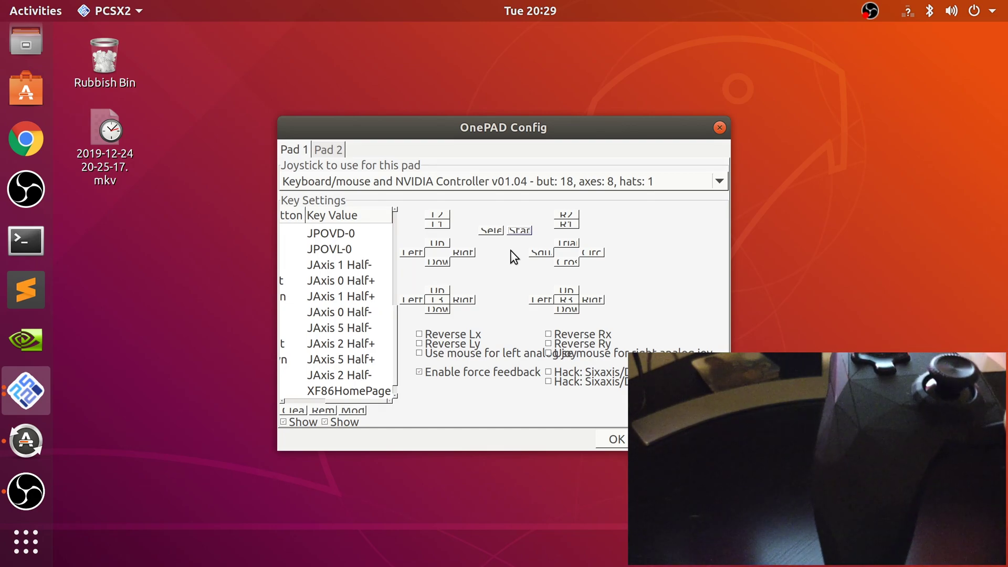
pyautogui.moveTo(357, 401)
pyautogui.mouseDown()
pyautogui.moveTo(319, 404)
pyautogui.moveTo(369, 402)
pyautogui.mouseUp()
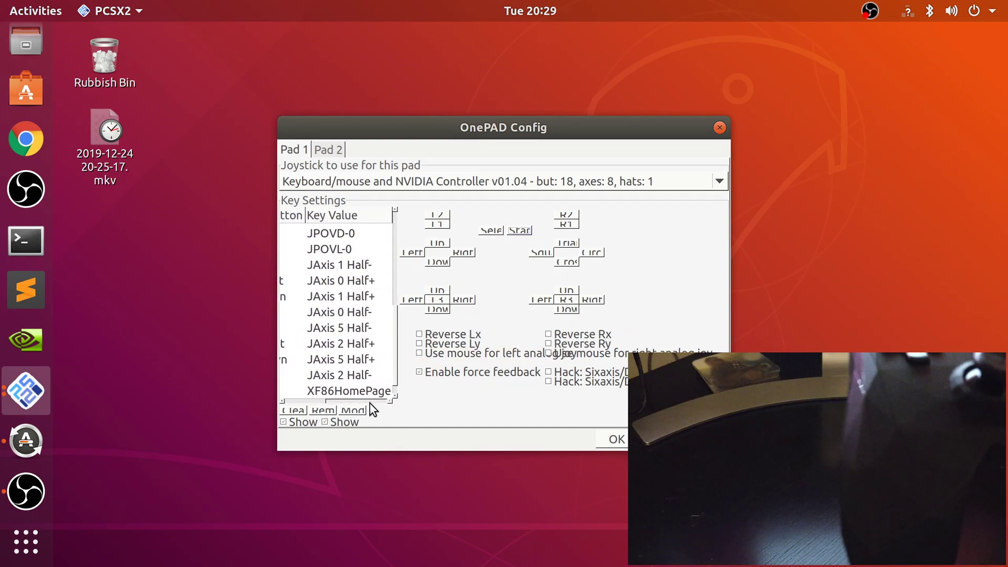
pyautogui.click(615, 439)
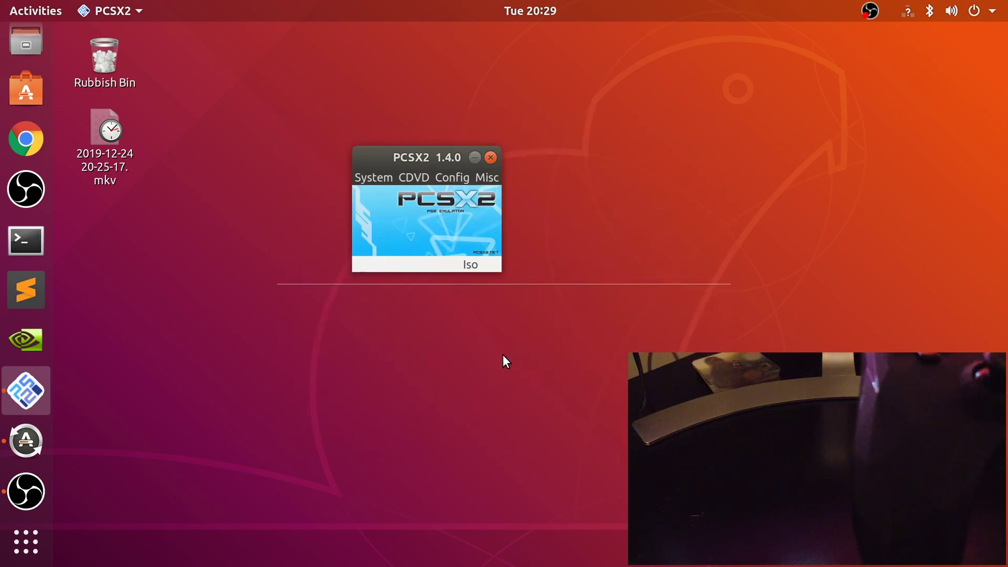
# Resume the suspended game and move its window slightly up and to the right
pyautogui.click(365, 179)
pyautogui.click(387, 243)
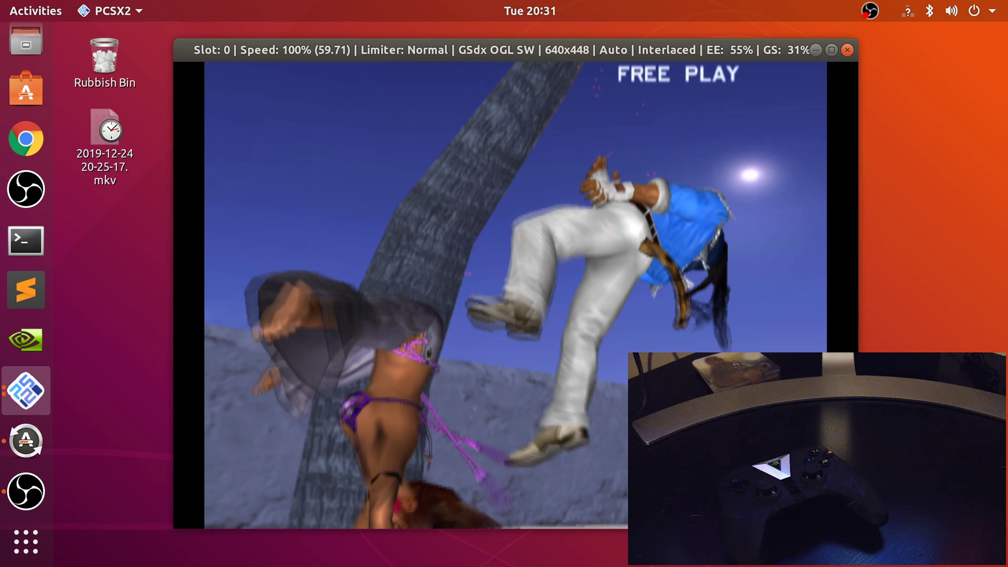
pyautogui.moveTo(339, 50); pyautogui.dragTo(364, 43)
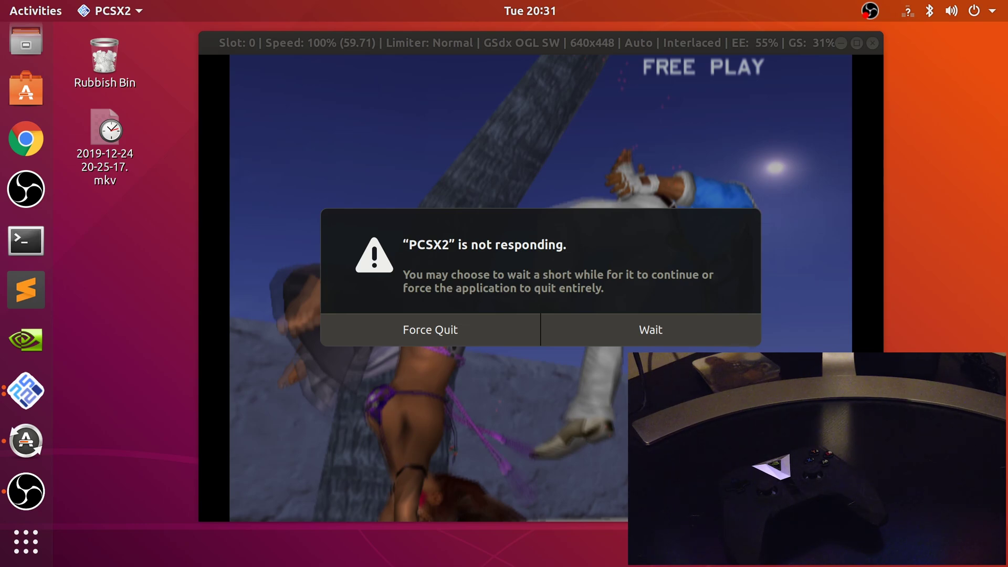
# Force PCSX2 to quit and dismiss the crash report dialog without sending it
pyautogui.press('Tab')
pyautogui.press('Return')
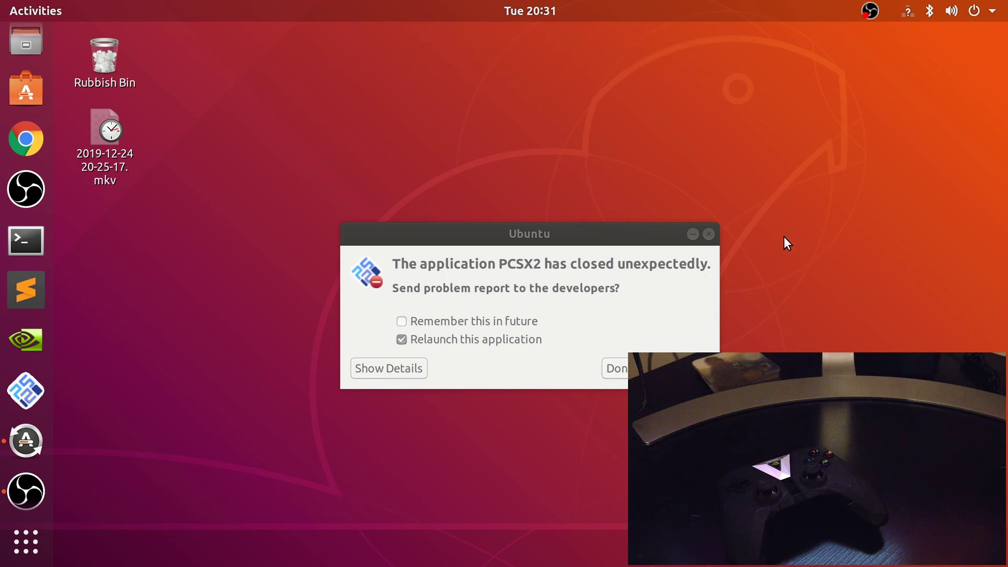
pyautogui.click(708, 234)
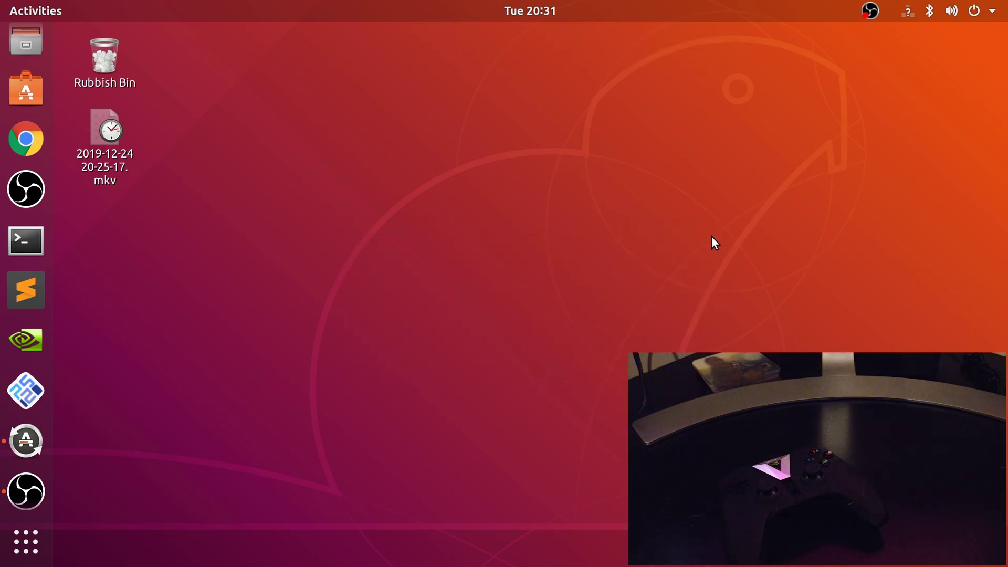